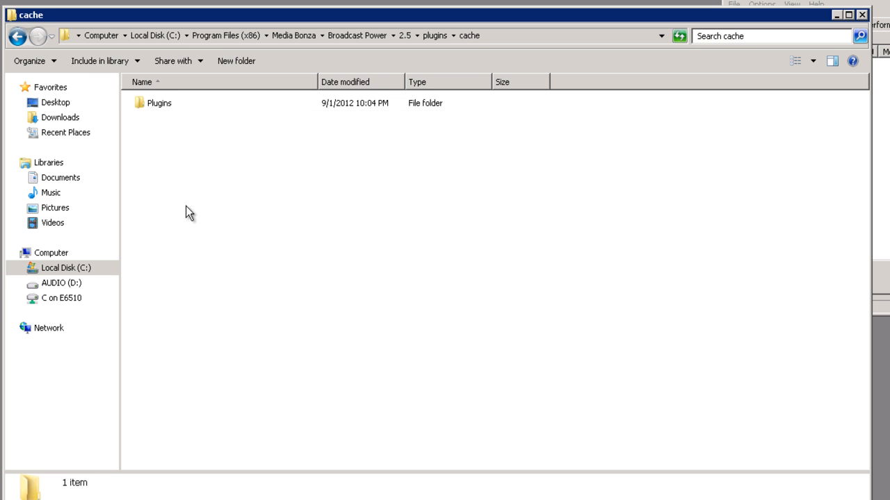
Go from cache > Plugins > assembly back up to the 2.5 folder and right-click the plugins folder.
{"action": "double_click", "coordinate": [148, 103]}
{"action": "double_click", "coordinate": [155, 109]}
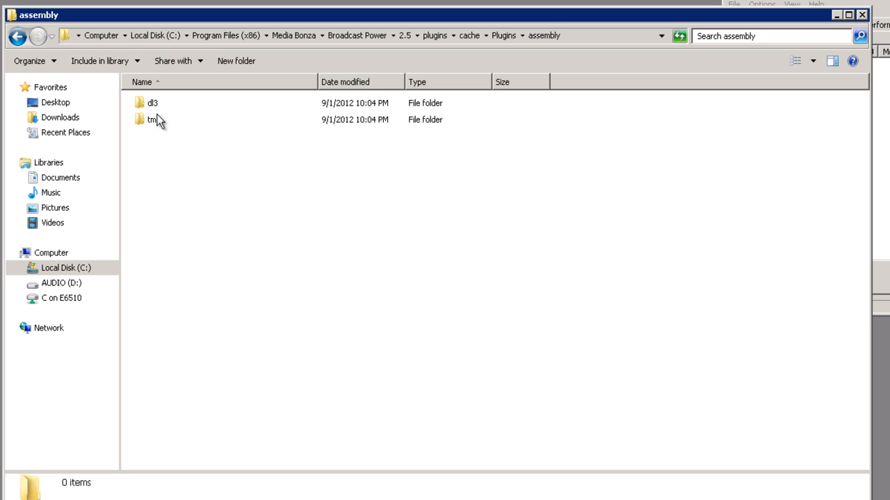
{"action": "key", "text": "BackSpace"}
{"action": "key", "text": "BackSpace"}
{"action": "key", "text": "BackSpace"}
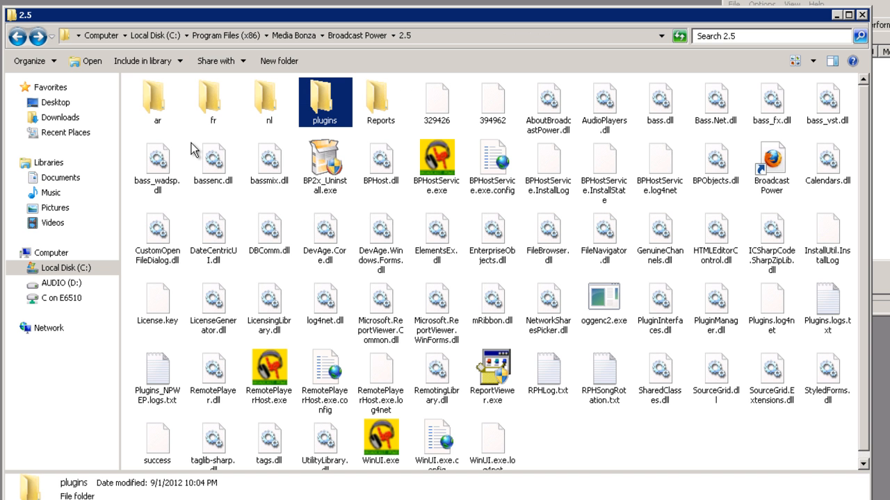
{"action": "right_click", "coordinate": [323, 111]}
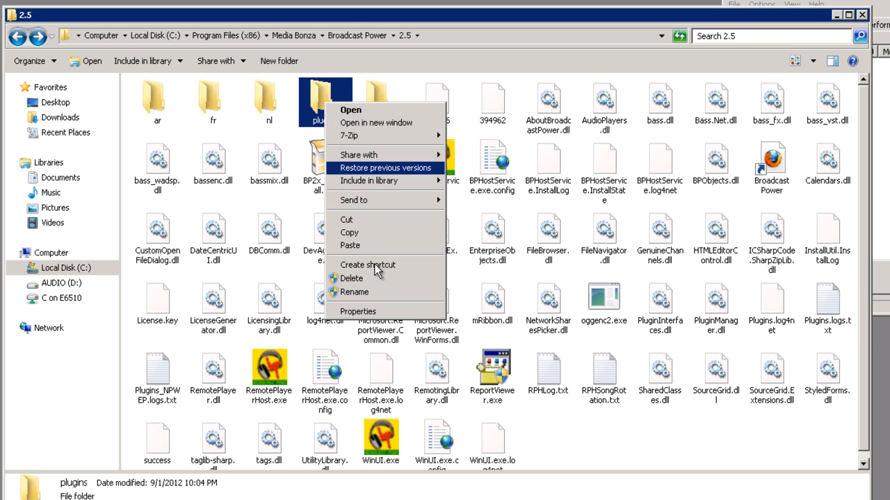
Add the Users group with Full control Allow in the plugins folder's Security settings, then open plugins.
{"action": "left_click", "coordinate": [376, 312]}
{"action": "left_click", "coordinate": [421, 132]}
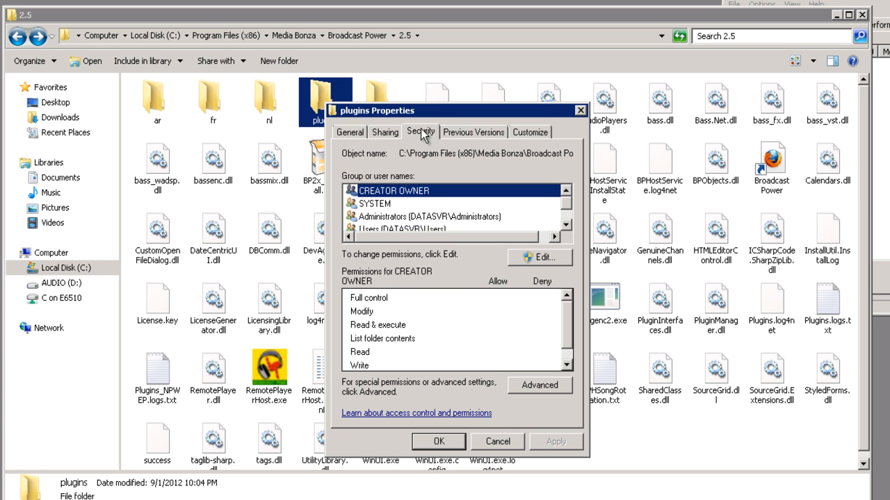
{"action": "left_click", "coordinate": [532, 262]}
{"action": "left_click", "coordinate": [501, 325]}
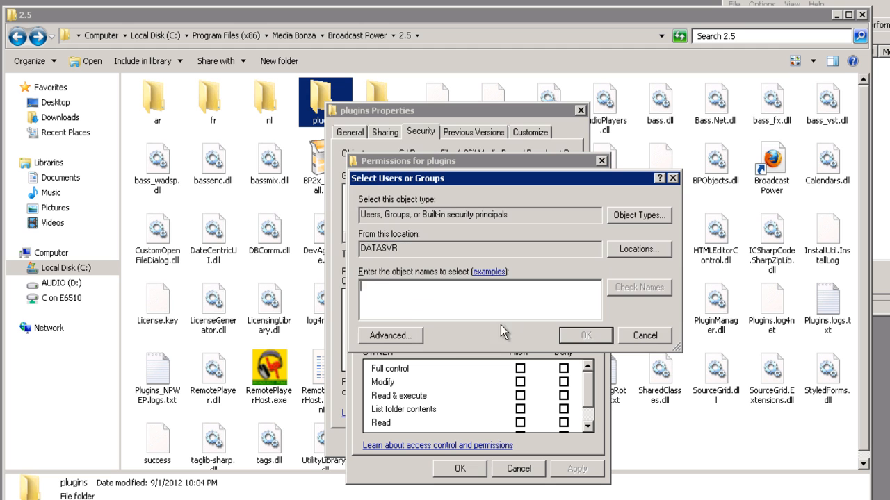
{"action": "type", "text": "u"}
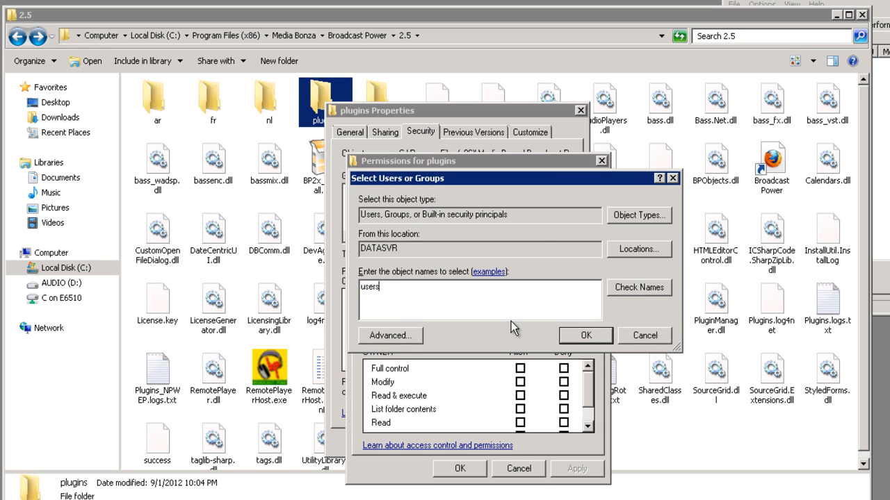
{"action": "left_click", "coordinate": [520, 369]}
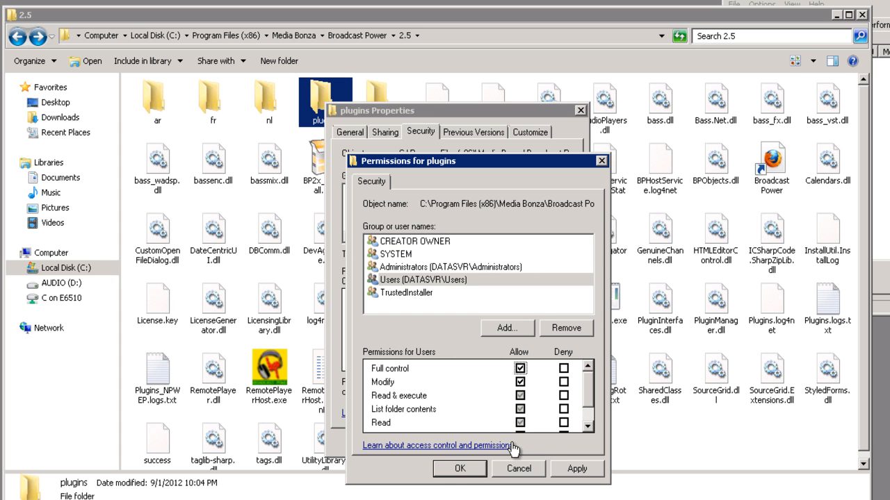
{"action": "left_click", "coordinate": [453, 471]}
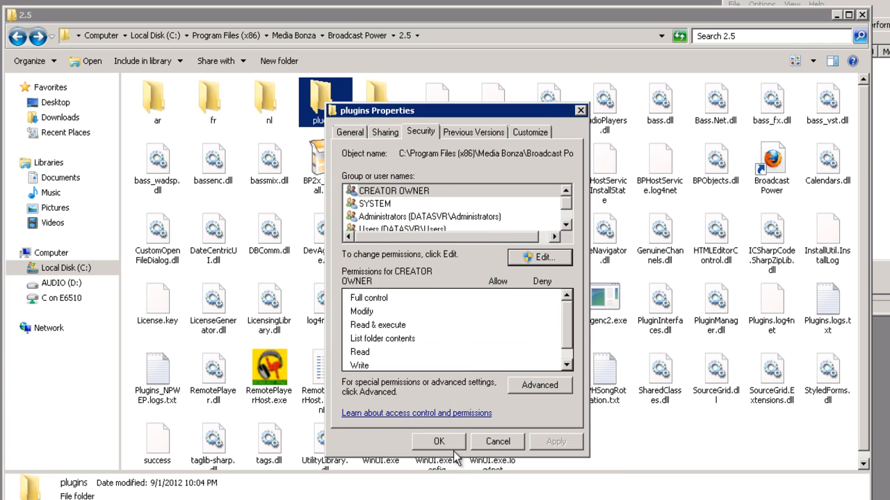
{"action": "left_click", "coordinate": [438, 445]}
{"action": "double_click", "coordinate": [323, 103]}
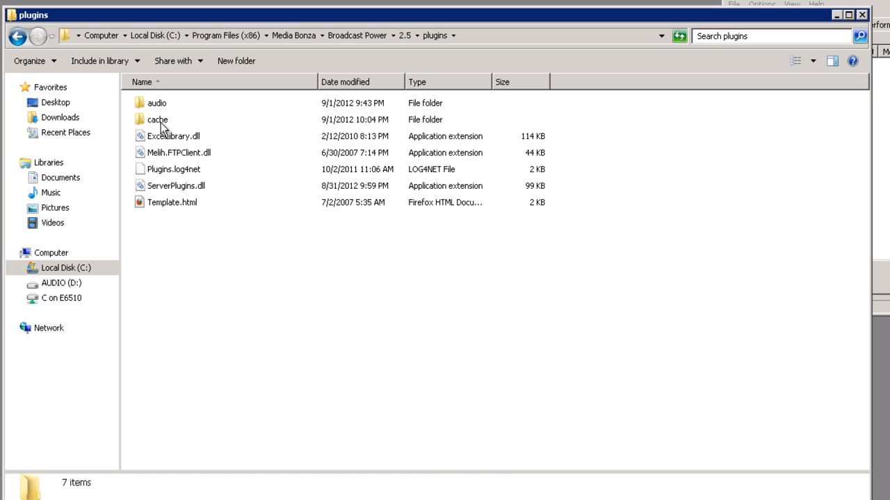
Return to the 2.5 folder, select RemotePlayerHost.exe, then reopen plugins and select ServerPlugins.dll.
{"action": "key", "text": "BackSpace"}
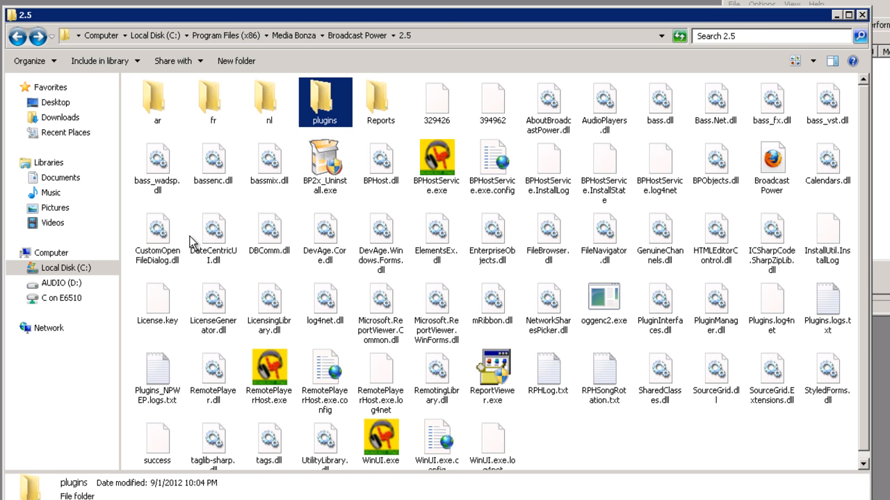
{"action": "left_click", "coordinate": [277, 379]}
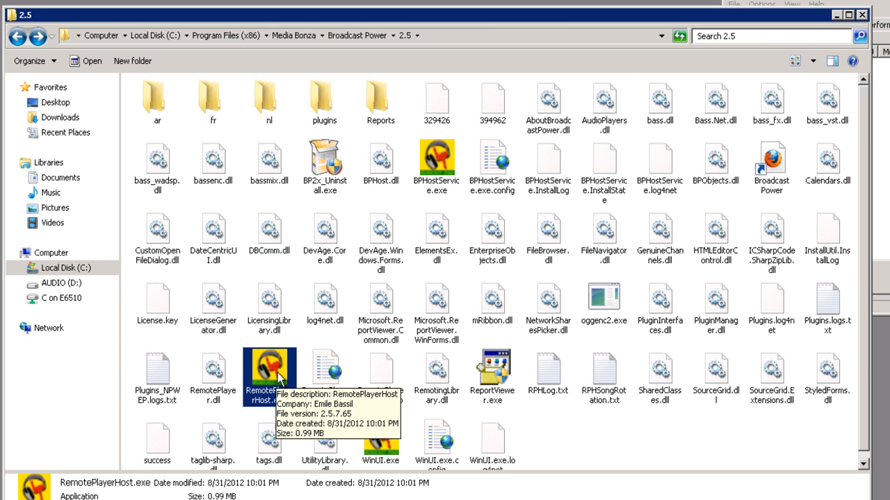
{"action": "double_click", "coordinate": [323, 103]}
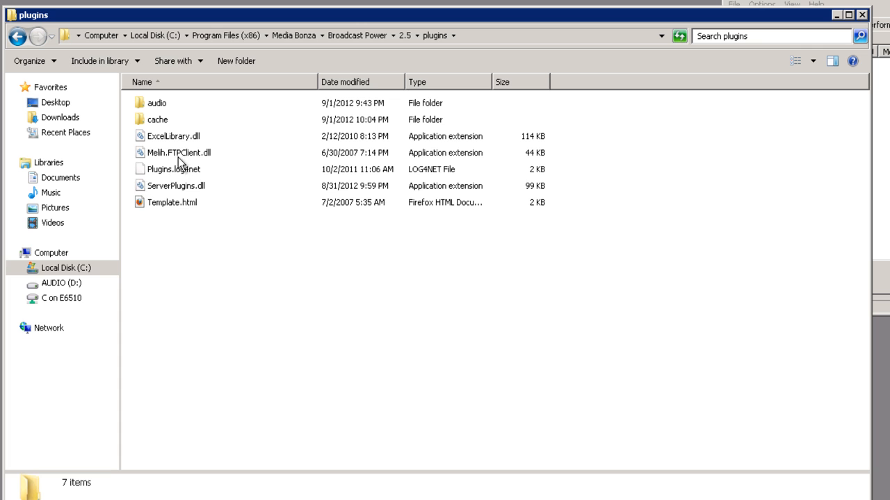
{"action": "left_click", "coordinate": [179, 186]}
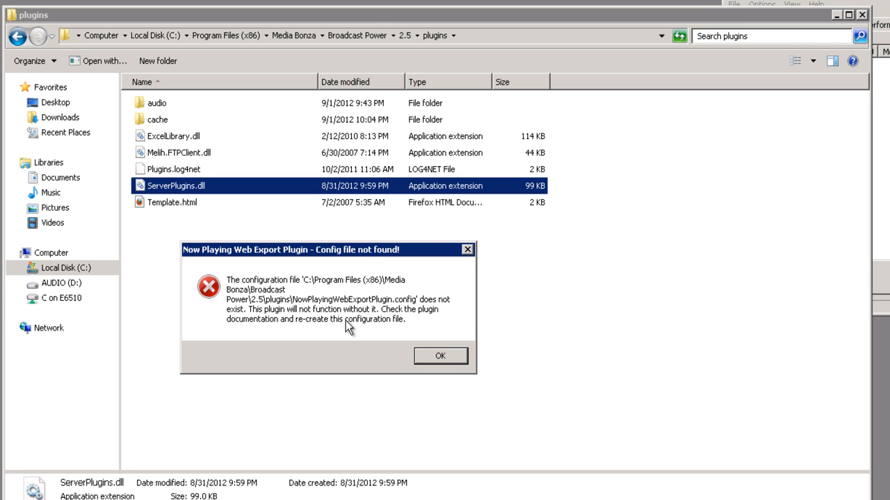
Dismiss both 'Config file not found' errors and drag the plugin configuration window into view.
{"action": "left_click", "coordinate": [440, 358]}
{"action": "left_click", "coordinate": [439, 357]}
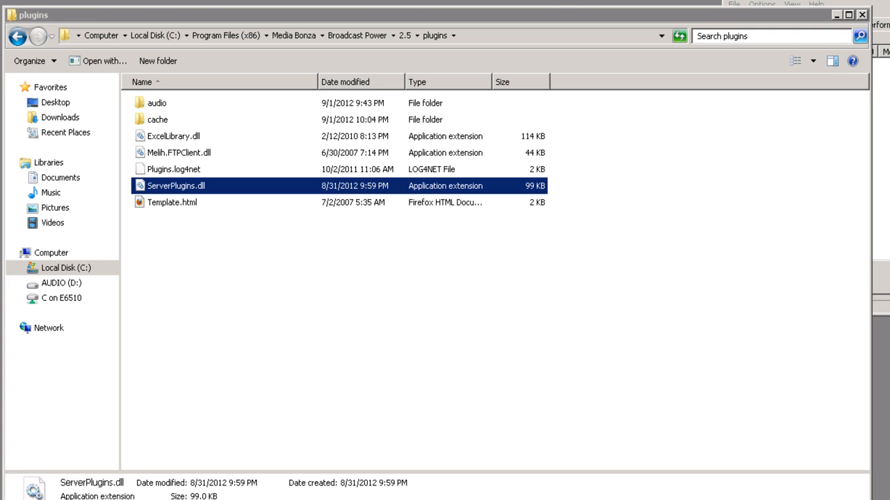
{"action": "left_click_drag", "start_coordinate": [0, 10], "coordinate": [223, 1]}
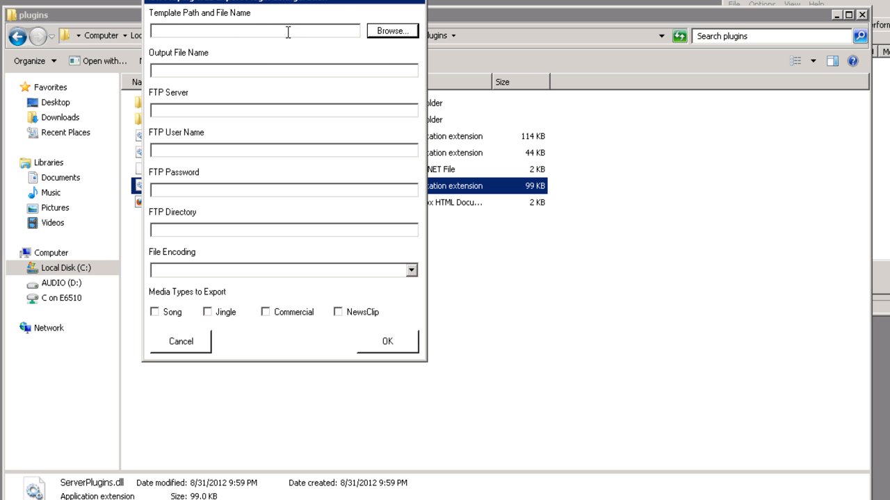
Point the template file picker at the plugins folder using the path copied from Explorer.
{"action": "left_click", "coordinate": [409, 32]}
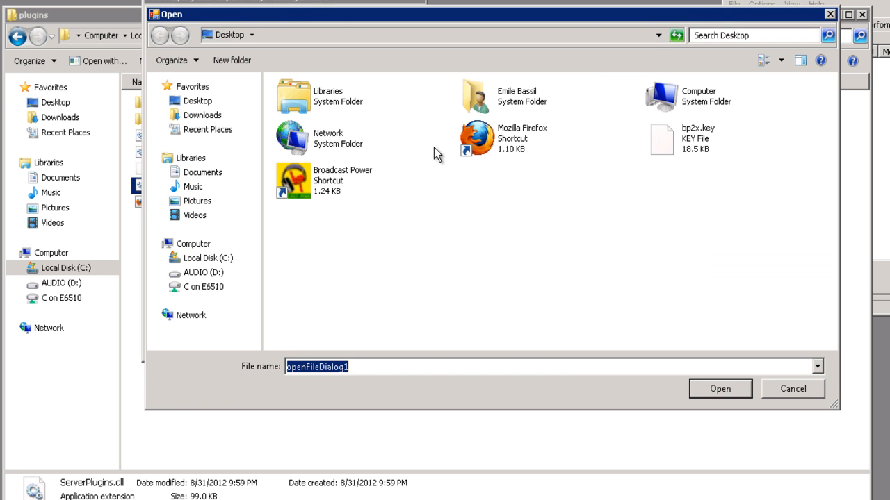
{"action": "left_click_drag", "start_coordinate": [642, 14], "coordinate": [504, 104]}
{"action": "left_click", "coordinate": [531, 38]}
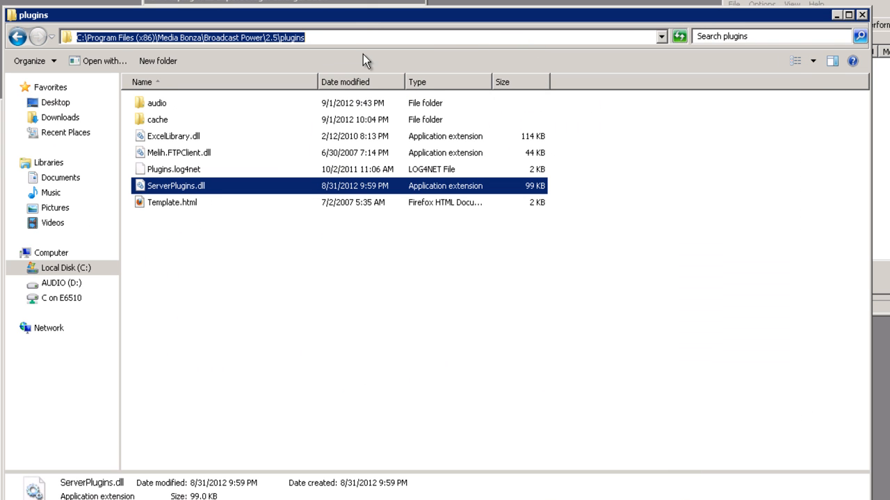
{"action": "left_click", "coordinate": [150, 201]}
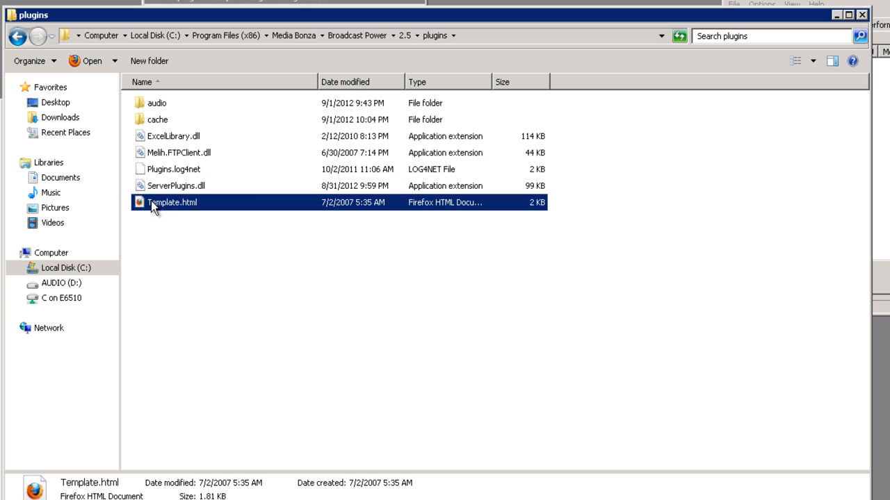
{"action": "left_click", "coordinate": [502, 36]}
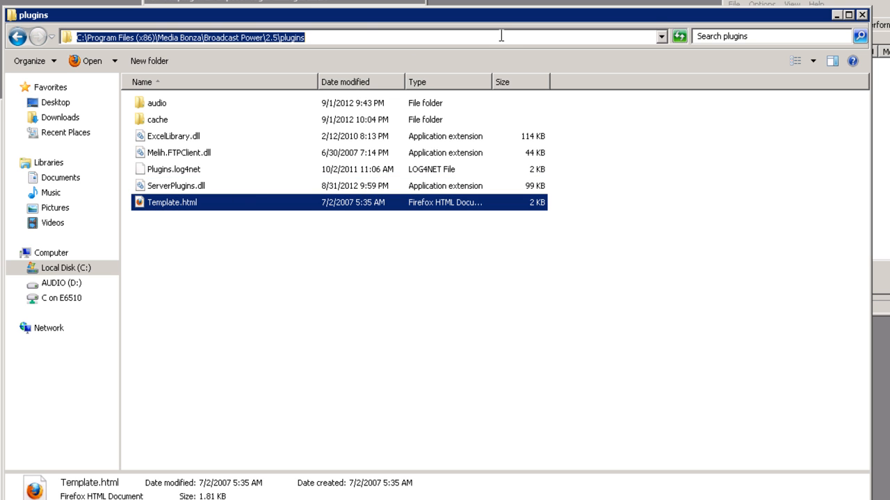
{"action": "key", "text": "ctrl+c"}
{"action": "key", "text": "alt+Tab"}
{"action": "key", "text": "ctrl+v"}
{"action": "key", "text": "Return"}
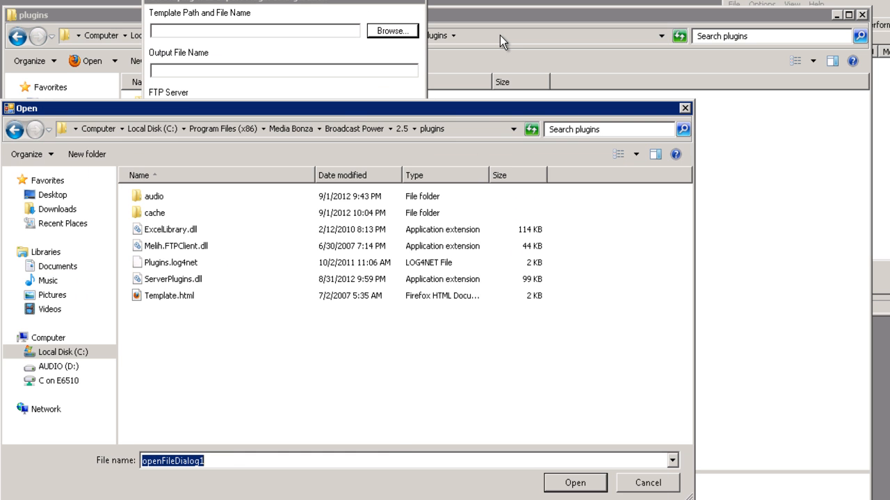
Choose Template.html as the template and begin the output file name with 'out.ht'.
{"action": "left_click", "coordinate": [167, 298]}
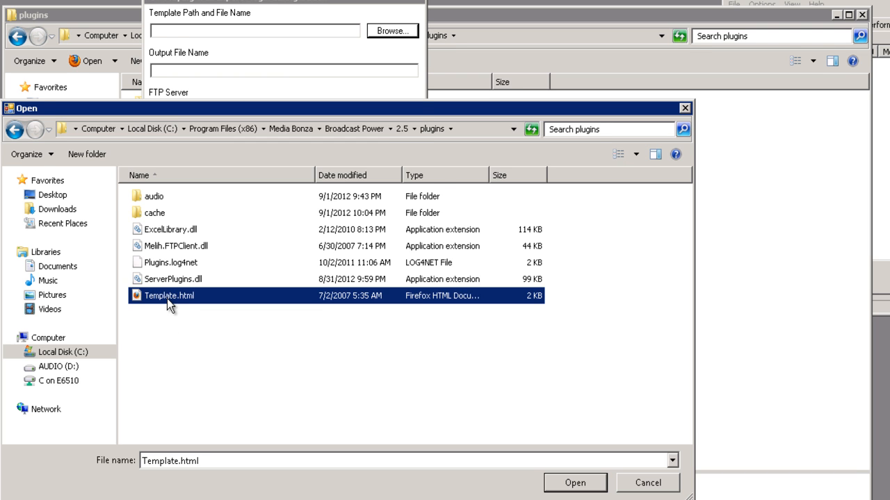
{"action": "key", "text": "Return"}
{"action": "left_click", "coordinate": [206, 71]}
{"action": "type", "text": "out."}
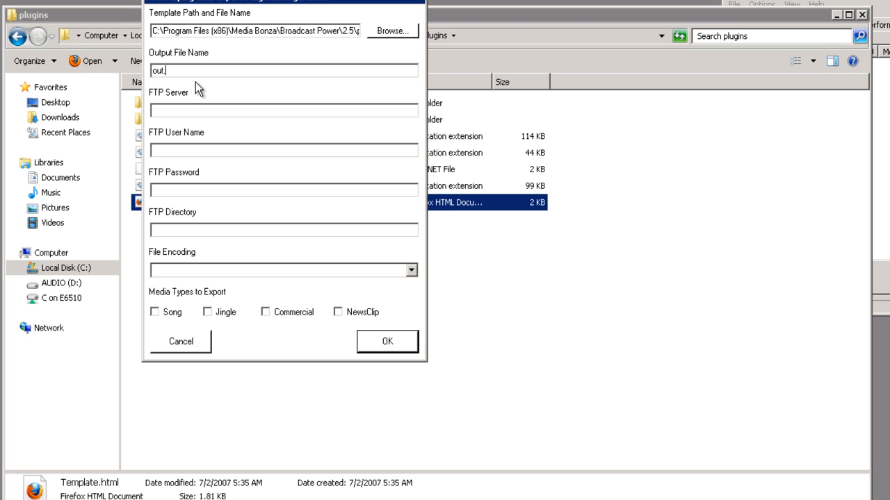
{"action": "type", "text": "html"}
Complete the output name as out.html and fill in the FTP server and login fields.
{"action": "key", "text": "Tab"}
{"action": "type", "text": "loctest"}
{"action": "key", "text": "Tab"}
{"action": "type", "text": "test"}
{"action": "key", "text": "Tab"}
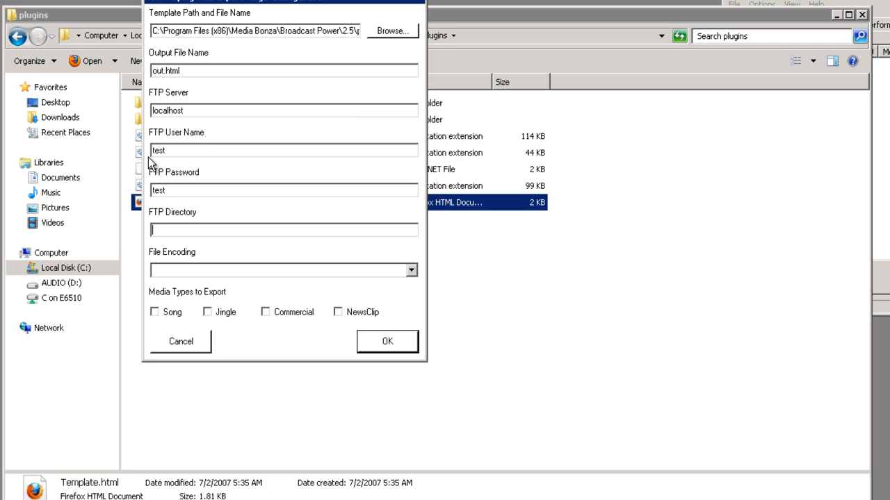
{"action": "key", "text": "Tab"}
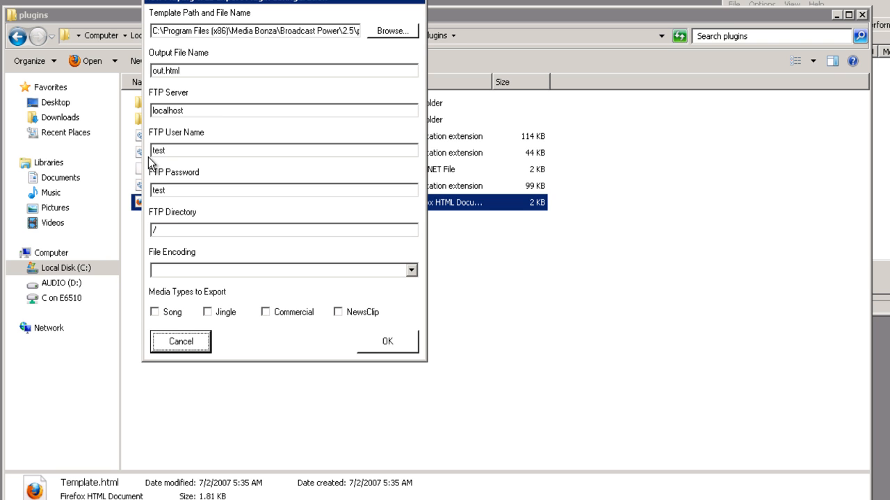
Set file encoding to ASCII, tick Song, Jingle, NewsClip and Commercial, and save with OK.
{"action": "left_click", "coordinate": [411, 269]}
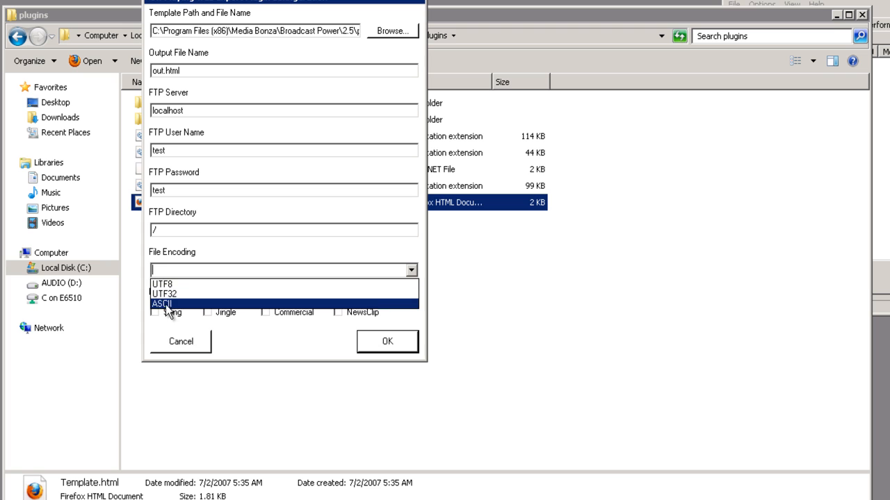
{"action": "left_click", "coordinate": [167, 304]}
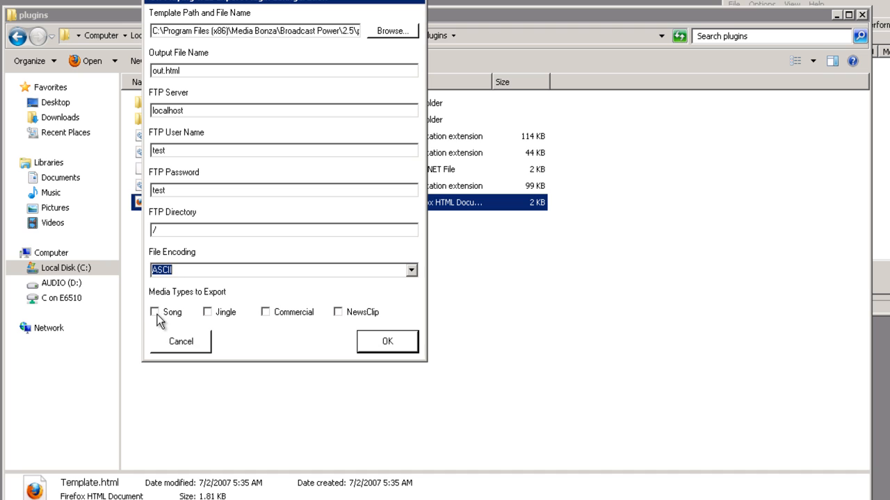
{"action": "left_click", "coordinate": [154, 313]}
{"action": "left_click", "coordinate": [211, 311]}
{"action": "left_click", "coordinate": [340, 313]}
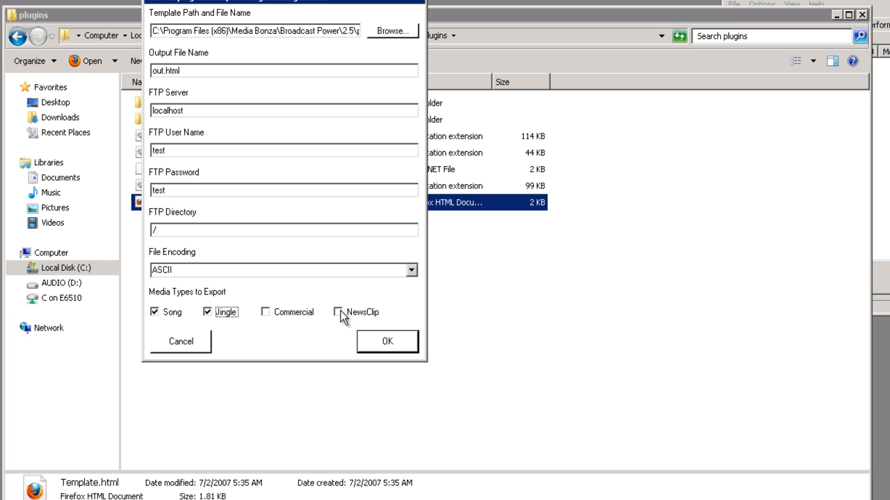
{"action": "left_click", "coordinate": [283, 313]}
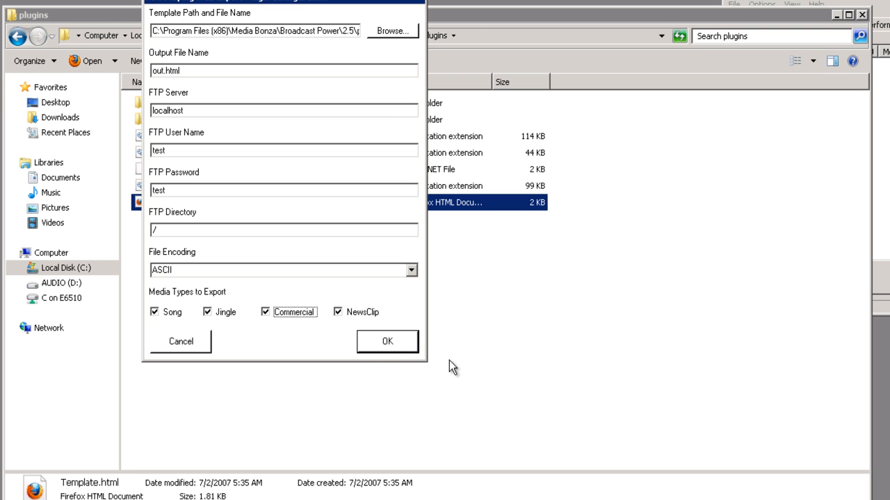
{"action": "left_click", "coordinate": [388, 341]}
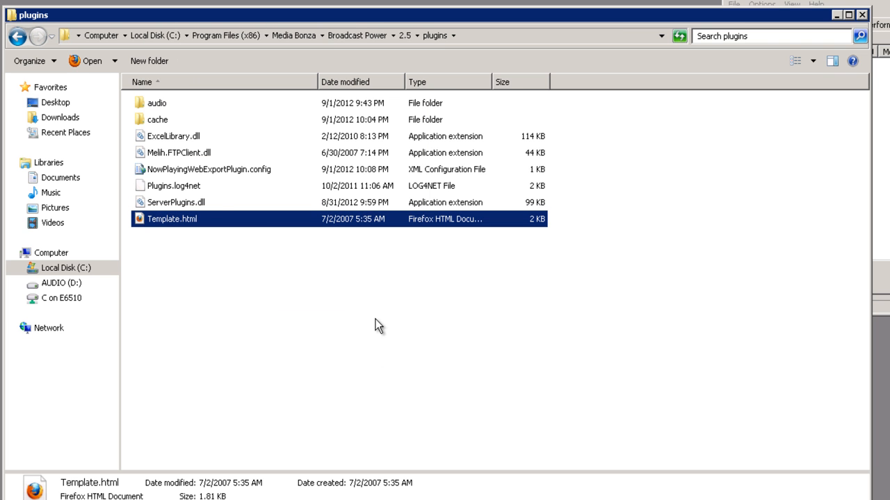
Open NowPlayingWebExportPlugin.config from its right-click menu.
{"action": "left_click", "coordinate": [158, 170]}
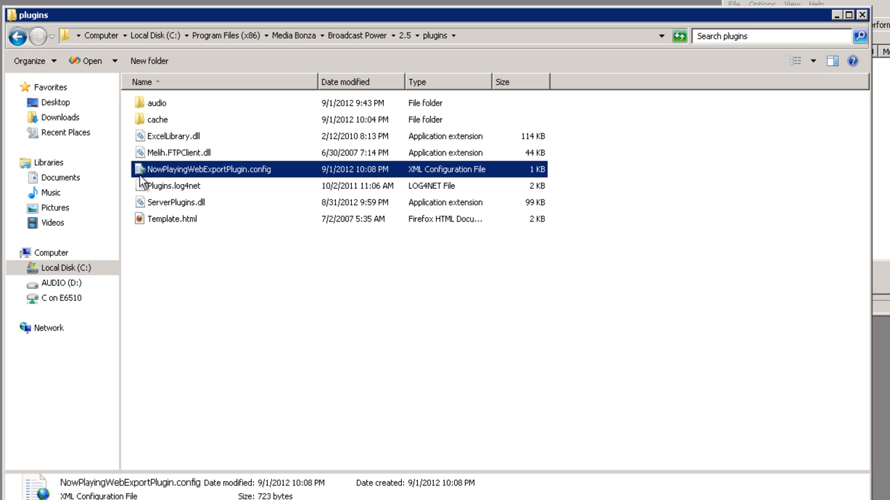
{"action": "right_click", "coordinate": [223, 175]}
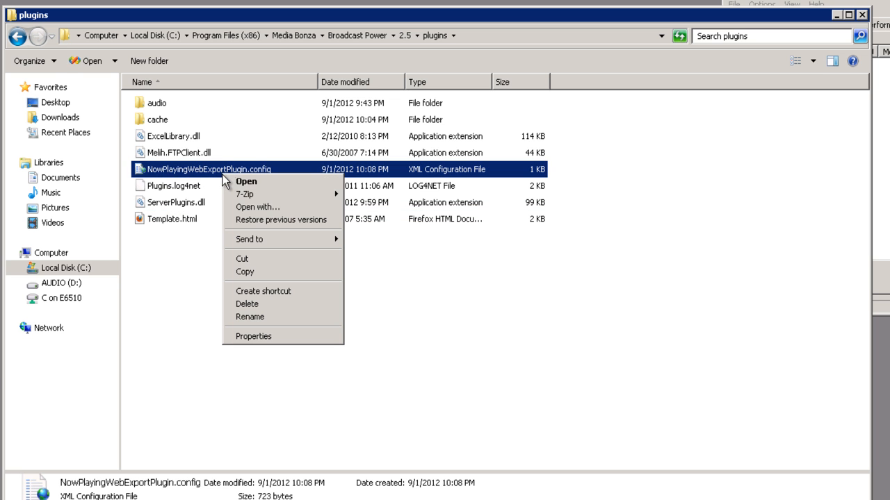
{"action": "mouse_move", "coordinate": [288, 202]}
{"action": "left_click", "coordinate": [278, 182]}
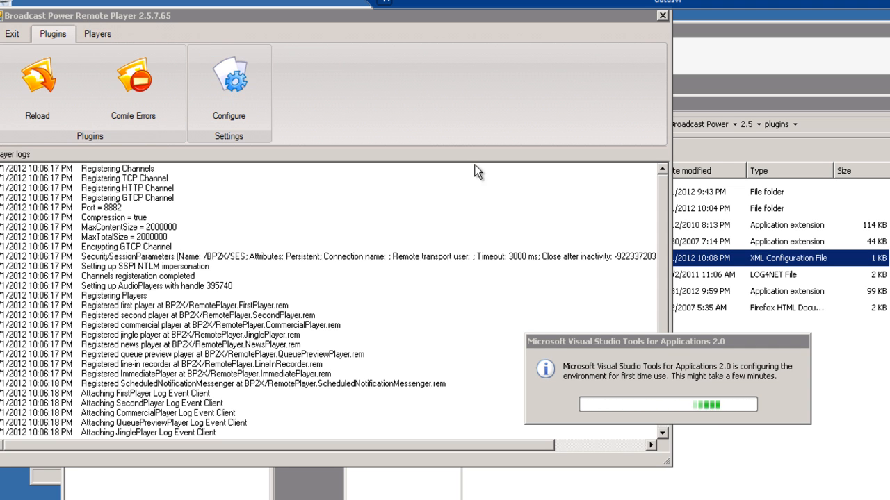
Execute Configure Plugin on the Now Playing Web Export Plugin to view its saved settings.
{"action": "left_click", "coordinate": [254, 99]}
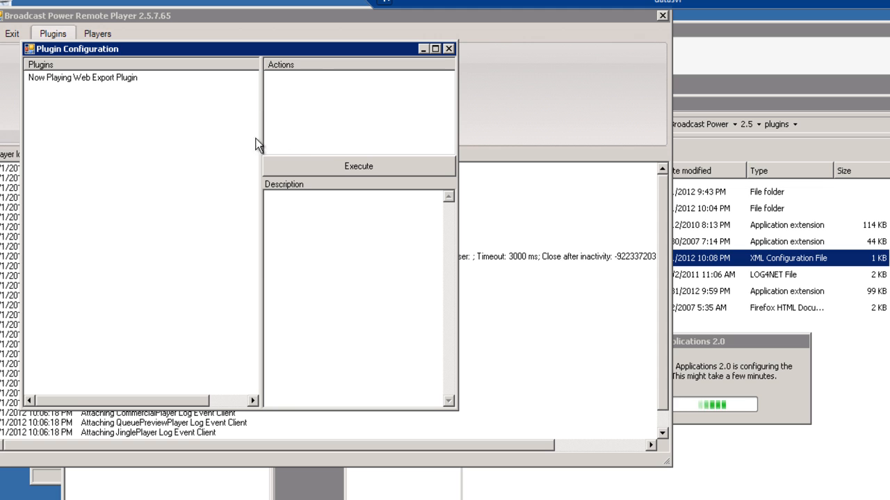
{"action": "left_click", "coordinate": [89, 79]}
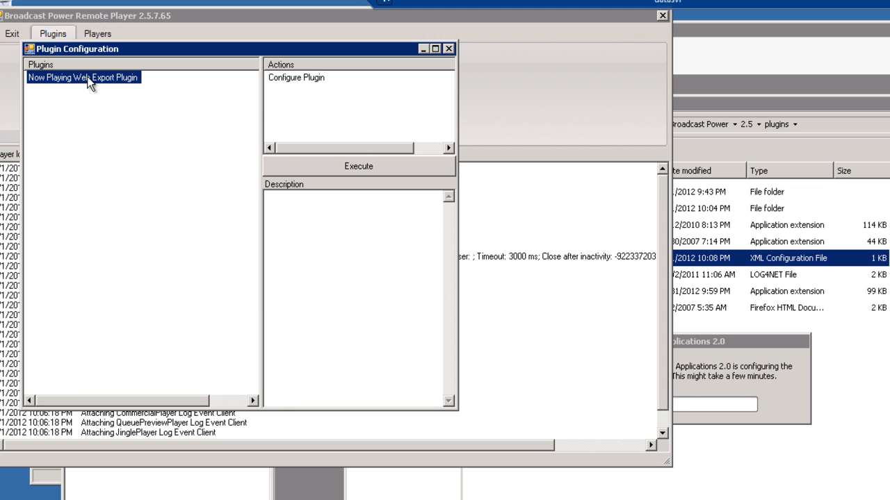
{"action": "left_click", "coordinate": [310, 75]}
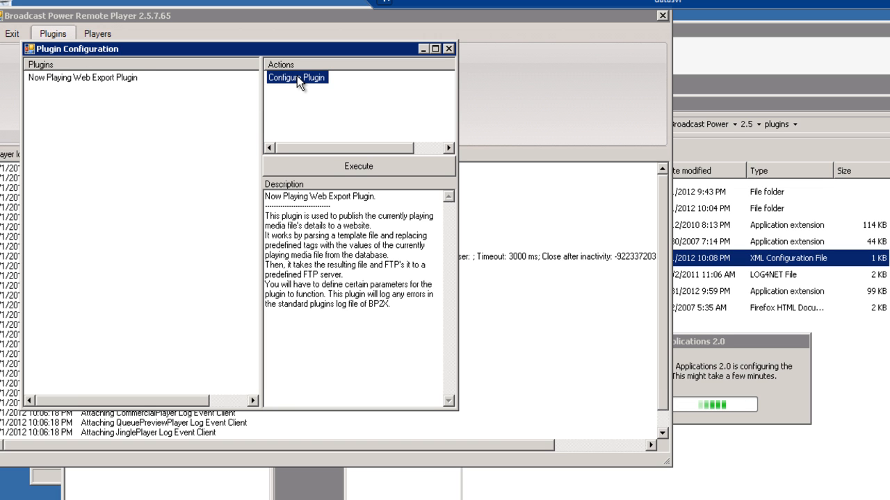
{"action": "left_click", "coordinate": [335, 163]}
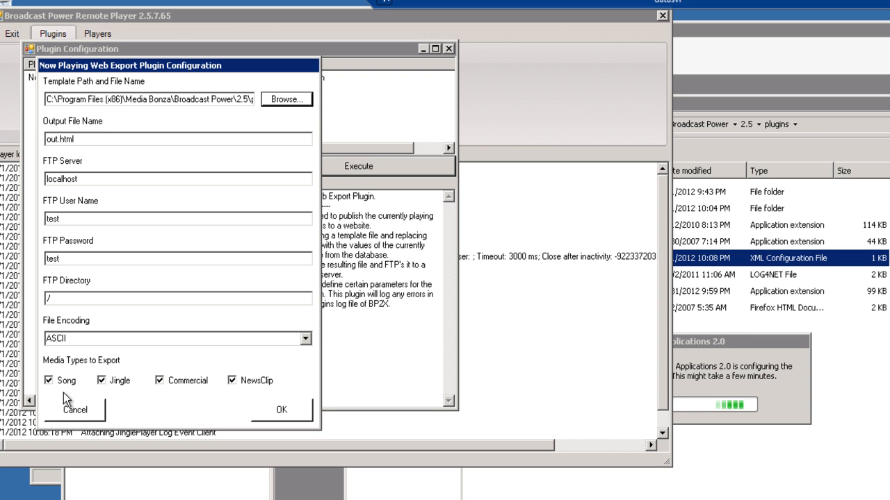
Cancel the settings, close the configuration and Remote Player windows, and reveal hidden tray icons.
{"action": "left_click", "coordinate": [75, 412]}
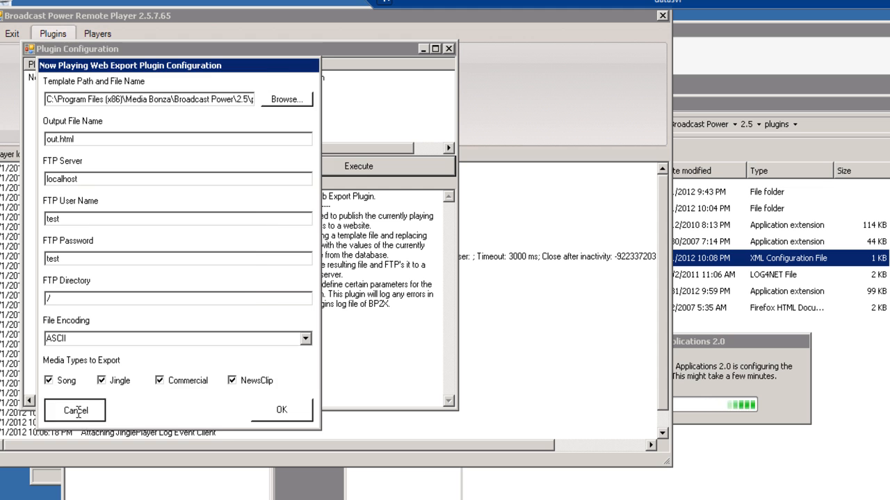
{"action": "left_click", "coordinate": [449, 49]}
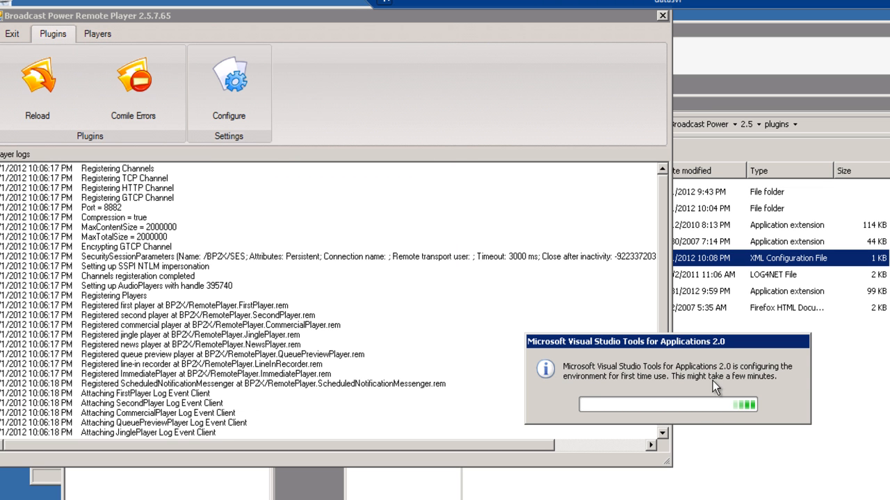
{"action": "left_click", "coordinate": [663, 16]}
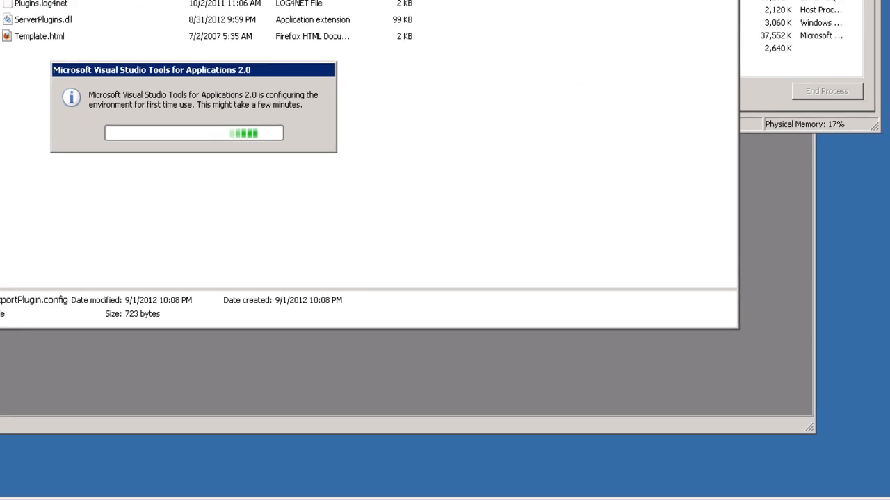
{"action": "left_click", "coordinate": [770, 499]}
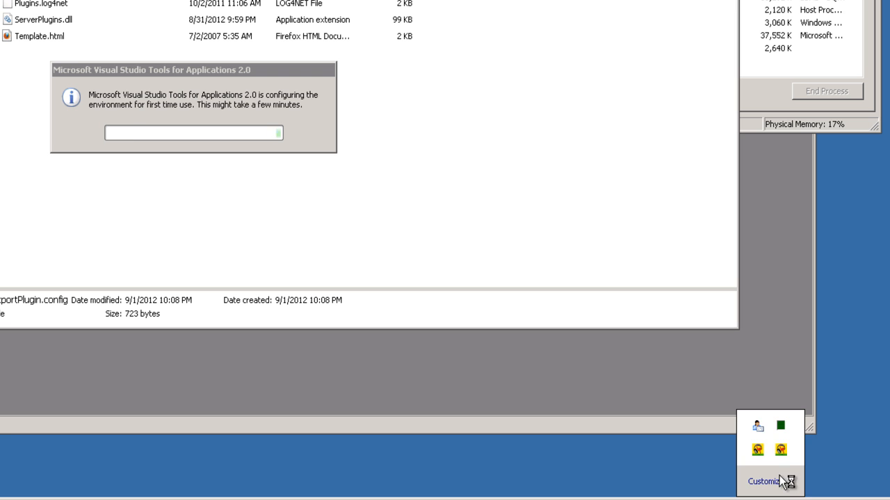
Reopen Remote Player from the tray, run Comile Errors on the Plugins tab, then go to Exit.
{"action": "double_click", "coordinate": [758, 450]}
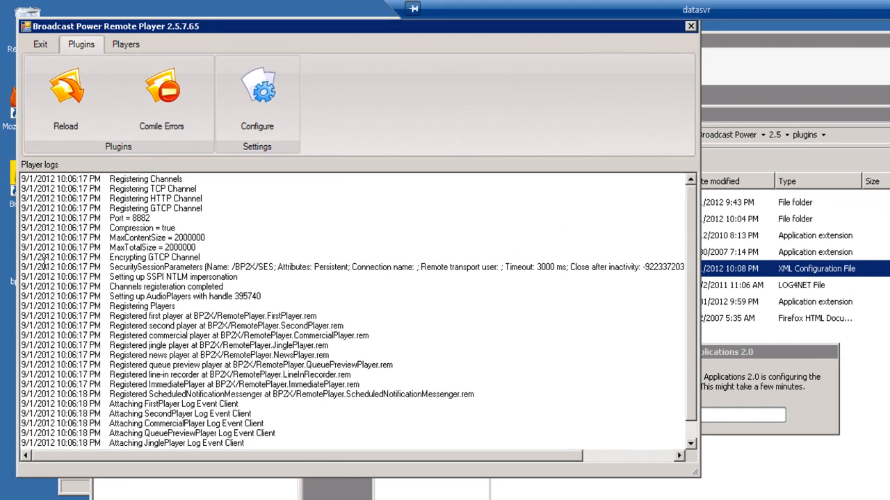
{"action": "left_click", "coordinate": [159, 73]}
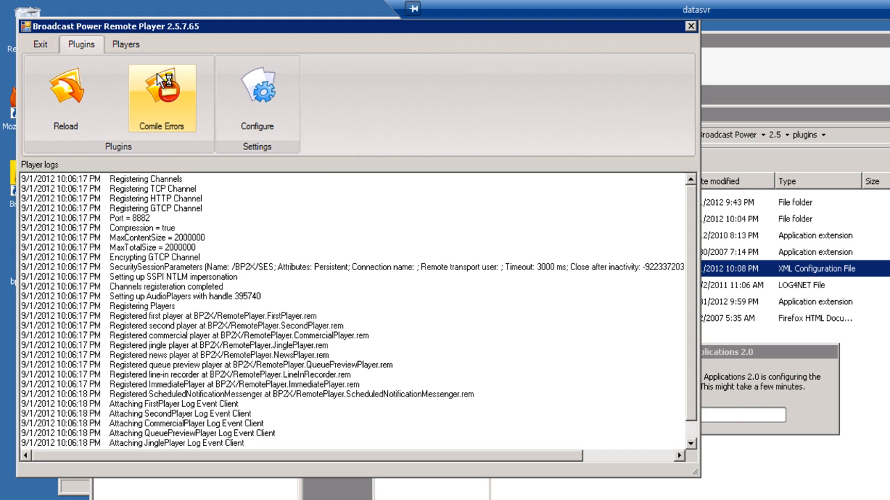
{"action": "left_click", "coordinate": [40, 44]}
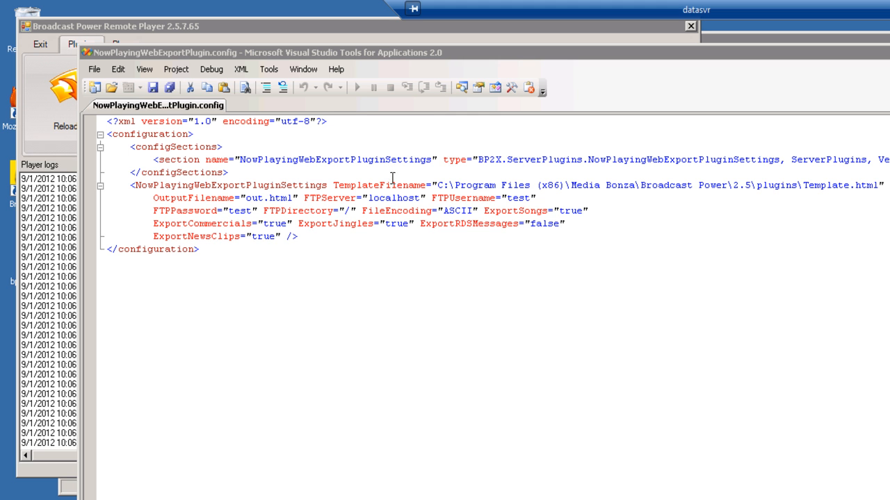
Inspect the config XML, including the FTP password value and ExportCommercials setting.
{"action": "left_click", "coordinate": [273, 260]}
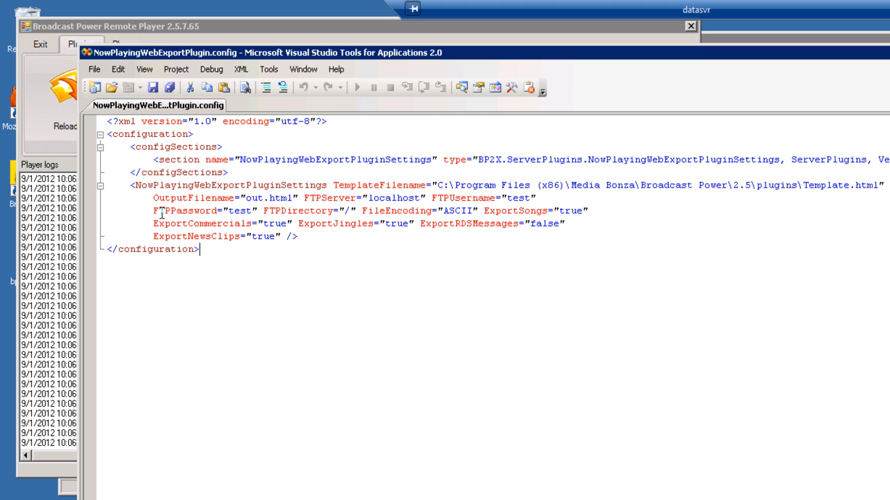
{"action": "left_click", "coordinate": [148, 158], "text": "shift"}
{"action": "left_click", "coordinate": [686, 298]}
{"action": "double_click", "coordinate": [244, 211]}
{"action": "left_click", "coordinate": [282, 224]}
Close the config document and the VSTA editor, returning to the Explorer plugins folder.
{"action": "key", "text": "ctrl+F4"}
{"action": "key", "text": "alt+F4"}
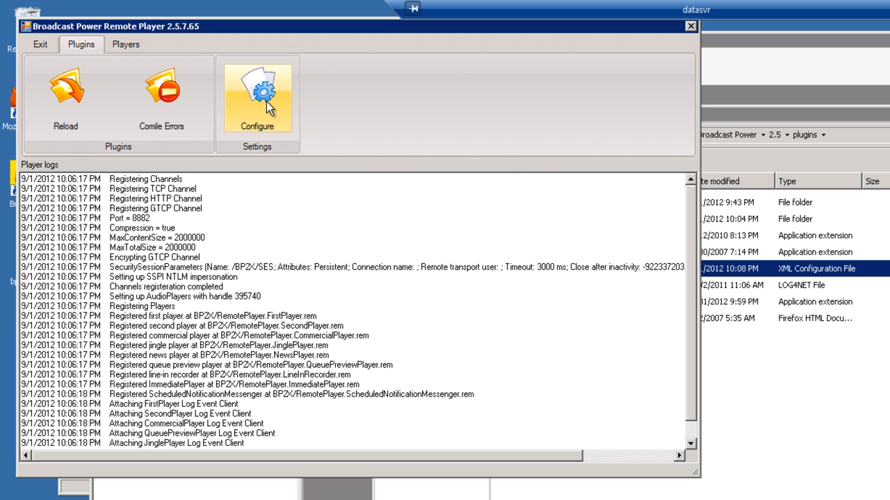
{"action": "left_click", "coordinate": [879, 411]}
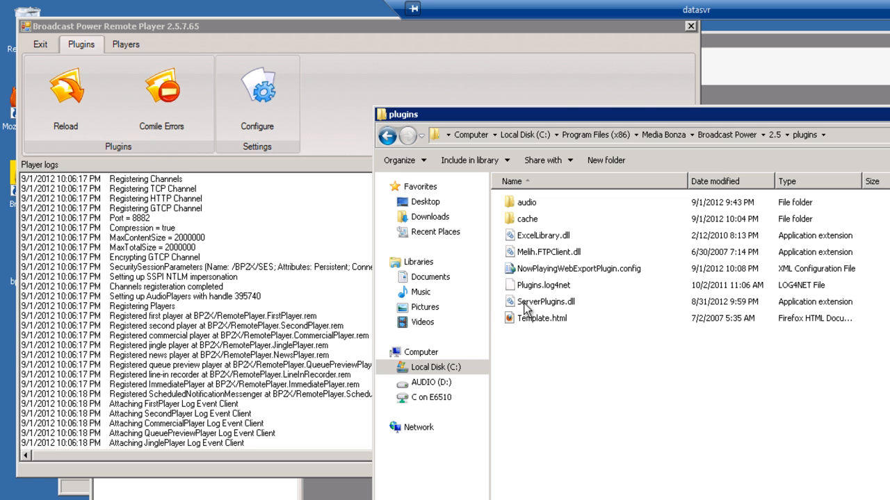
{"action": "mouse_move", "coordinate": [528, 299]}
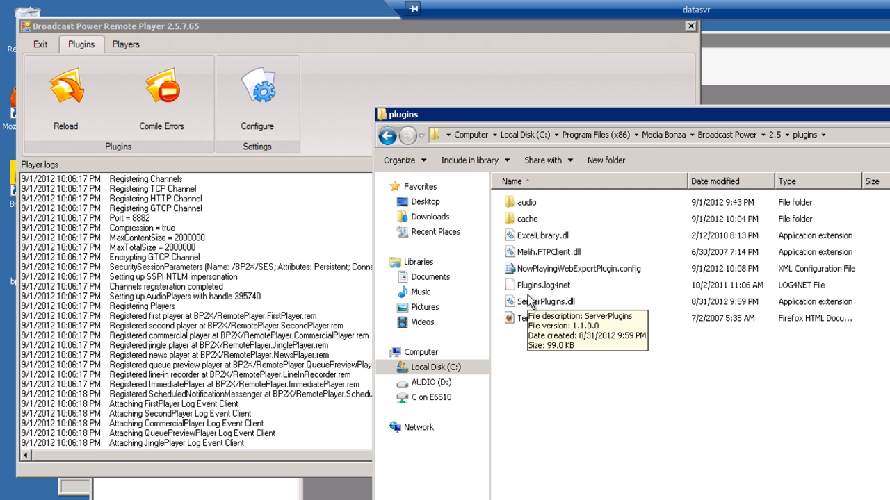